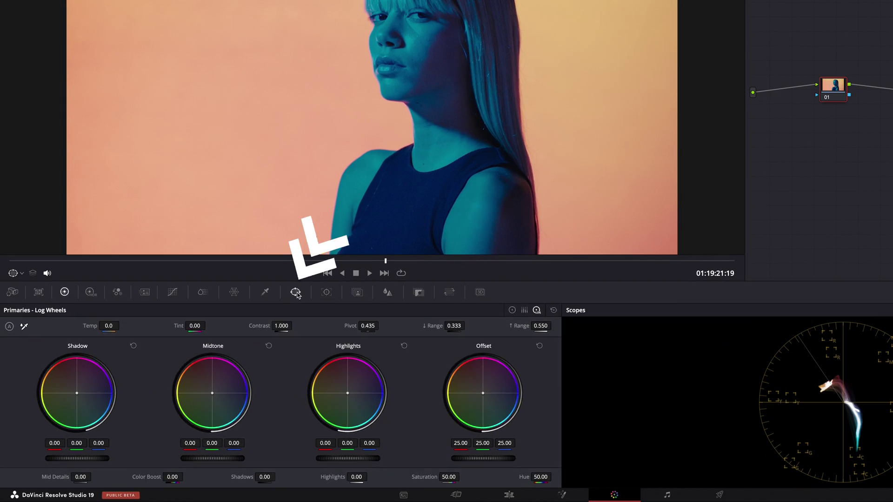
Step: Add a circle window and a rectangular window to the woman's portrait
click(236, 336)
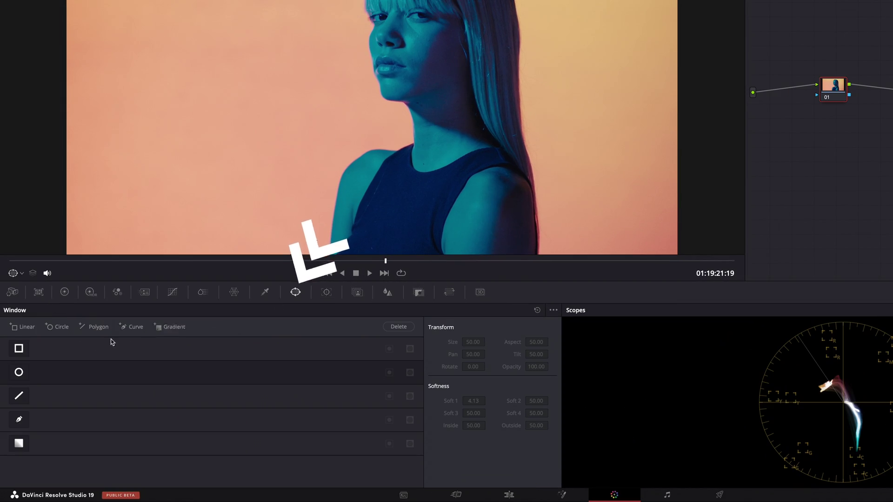
click(19, 373)
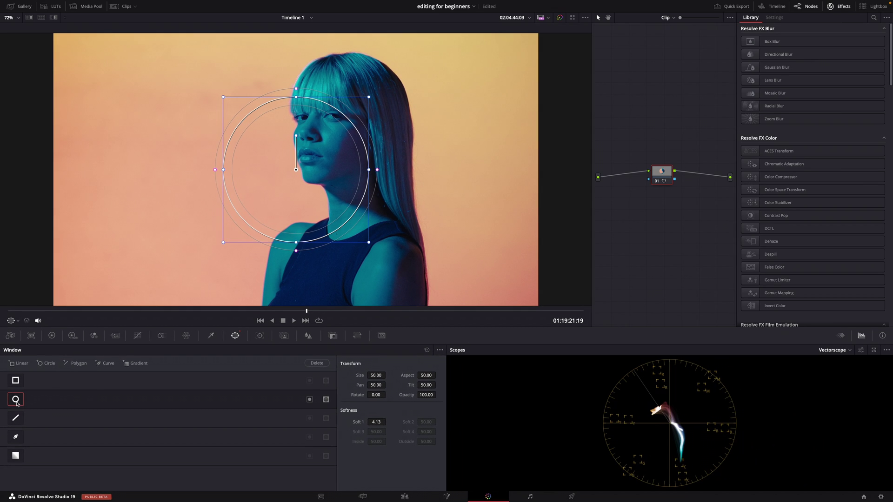
click(16, 381)
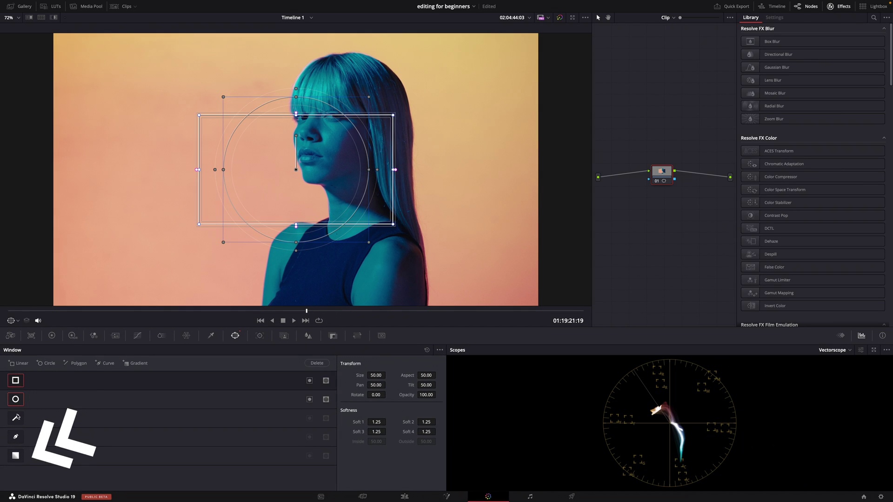
Step: Draw a five-point curve window on the frame's left and tint the circle window lavender
click(16, 438)
click(104, 161)
click(82, 202)
click(97, 248)
click(147, 244)
click(170, 202)
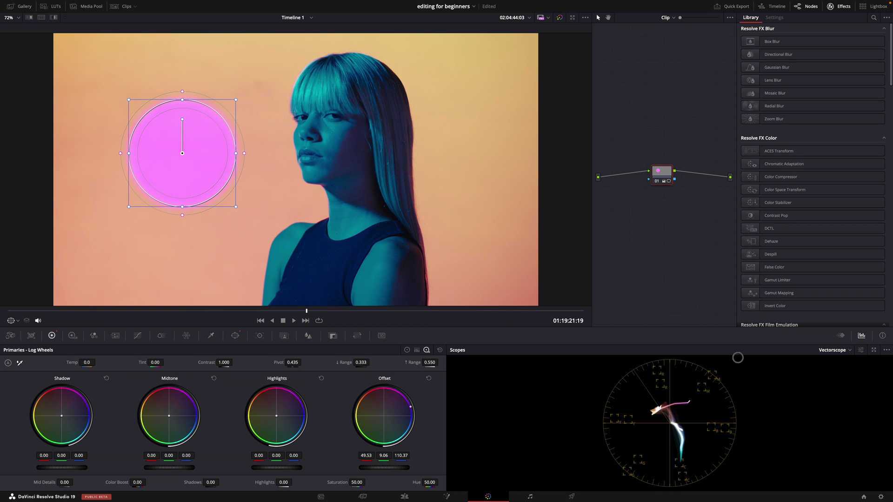
drag(410, 407, 410, 424)
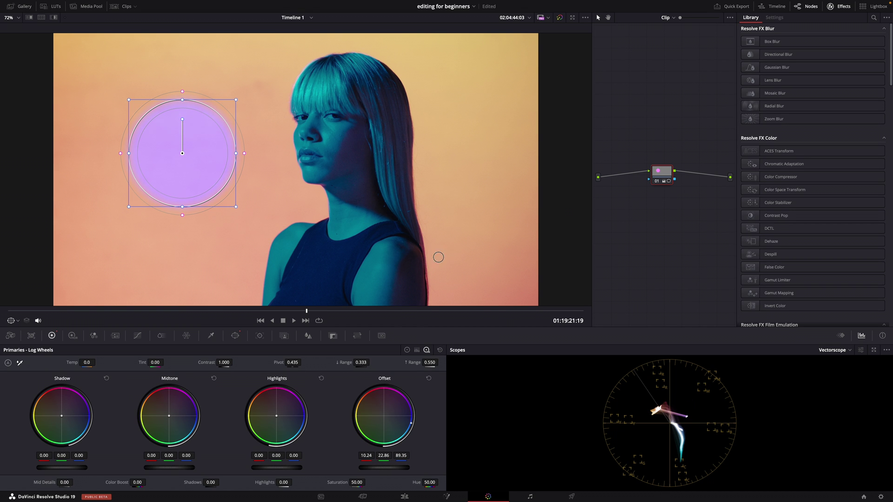
click(237, 336)
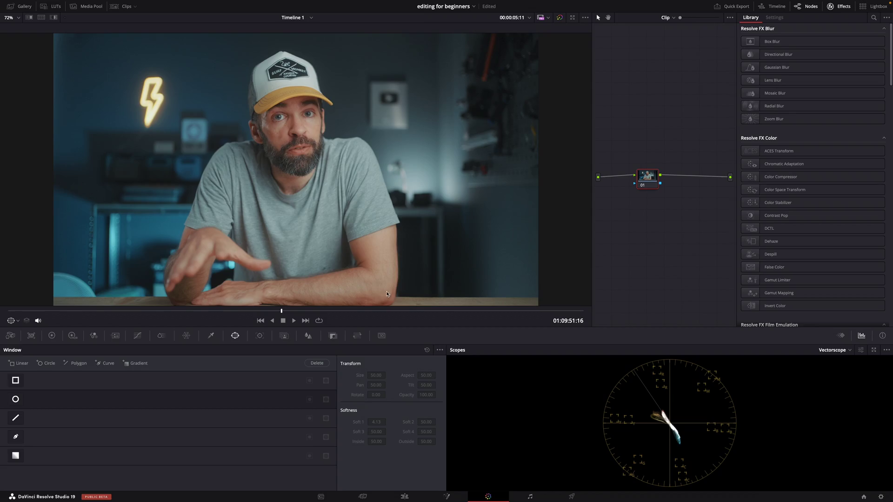
Step: Circle the man's face, pull the luma curve down to darken it, and preview the window
click(17, 400)
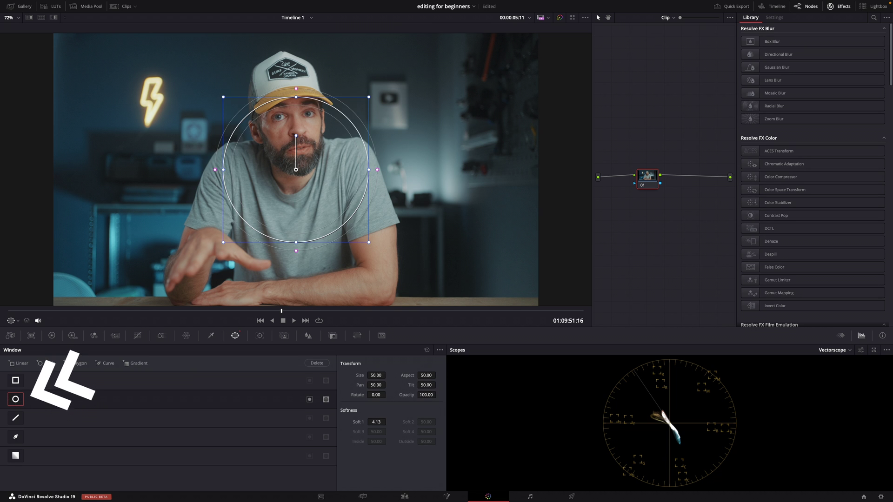
click(137, 336)
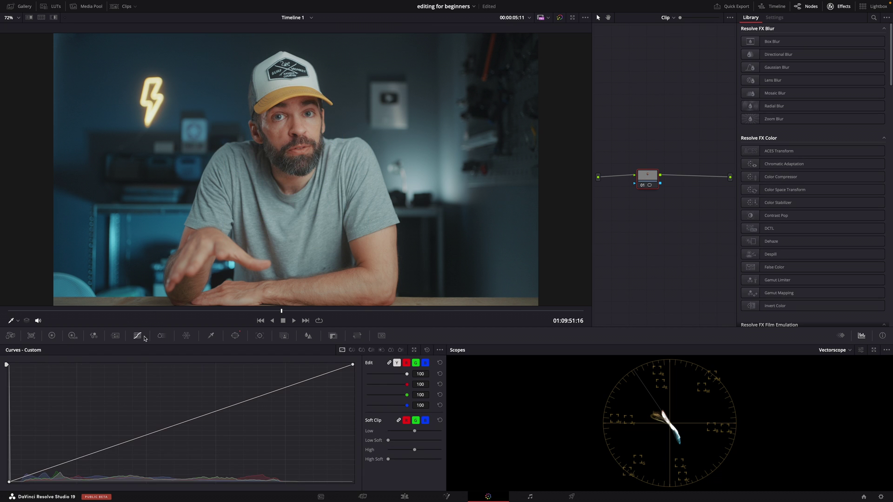
drag(152, 434, 154, 444)
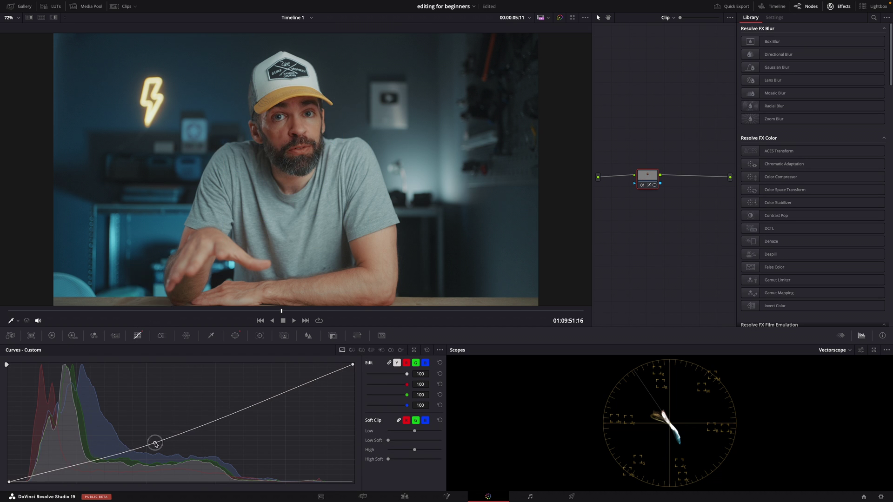
key(shift+h)
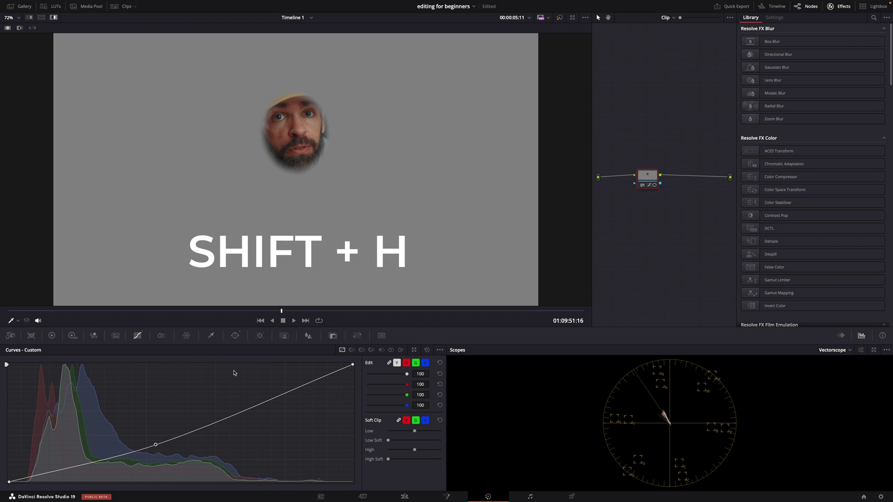
key(shift+h)
key(shift+h)
key(shift+h)
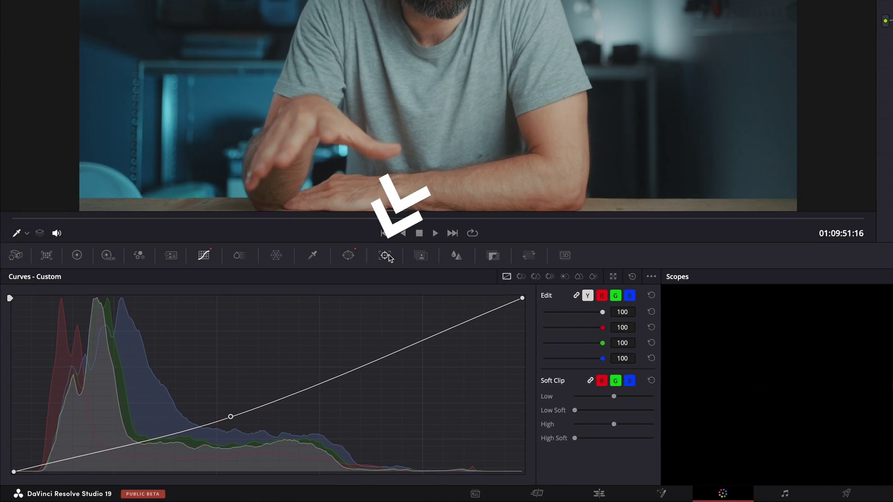
click(259, 336)
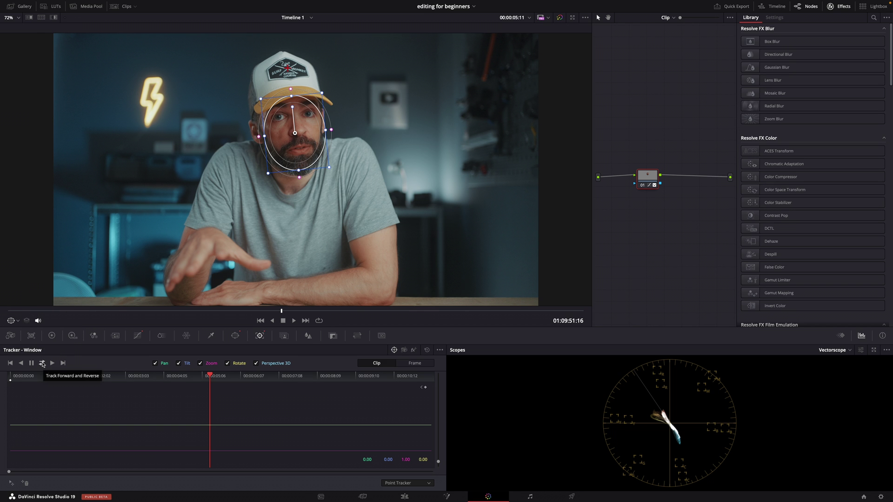
Step: Track the face window forward and backward through the clip, then check a later frame
click(42, 364)
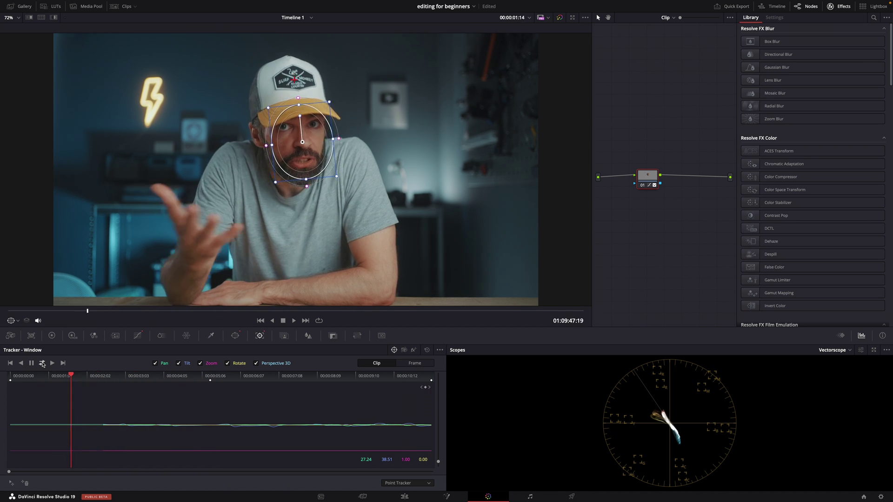
drag(336, 136, 406, 133)
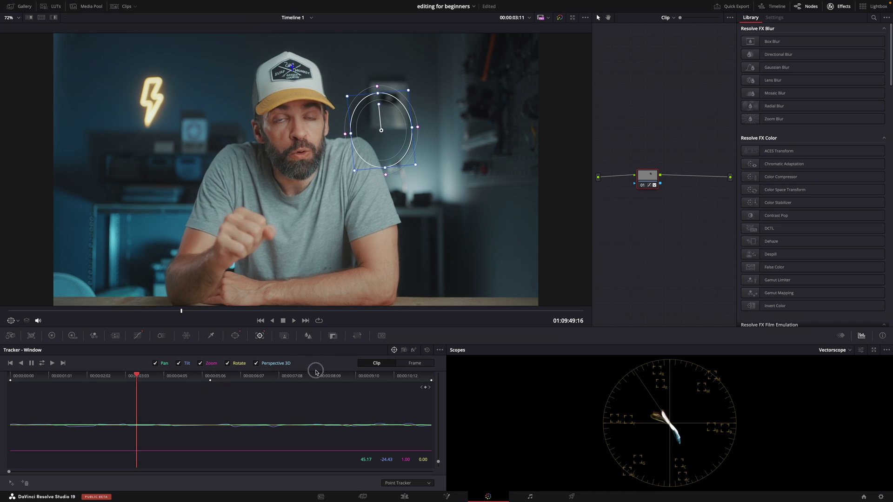
click(354, 372)
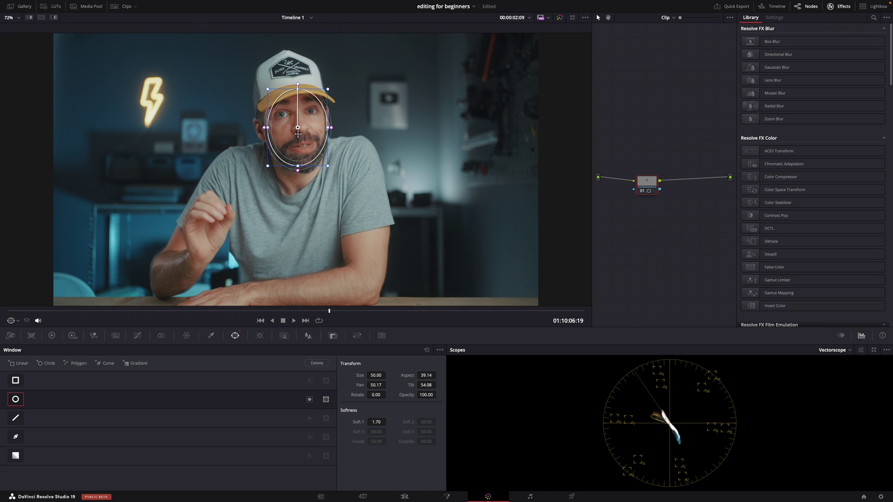
Step: Nudge the oval face window down and warm the skin toward orange with the Gamma wheel
drag(298, 134, 297, 132)
click(52, 337)
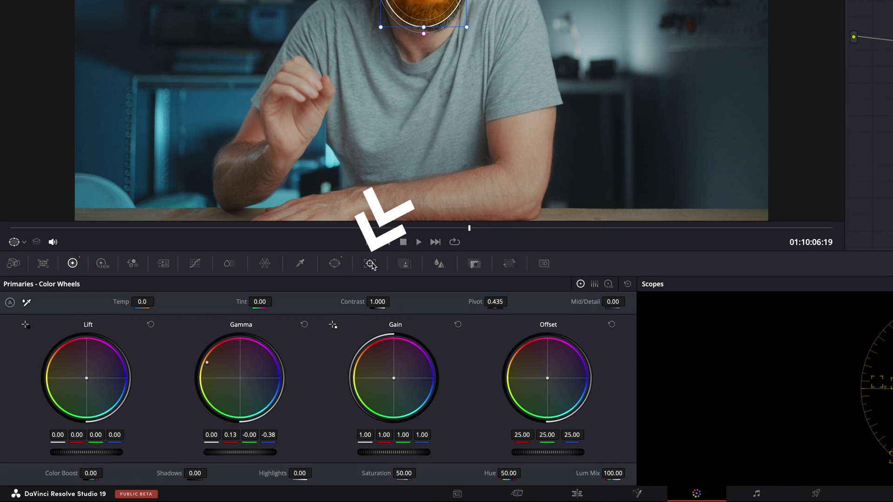
click(259, 336)
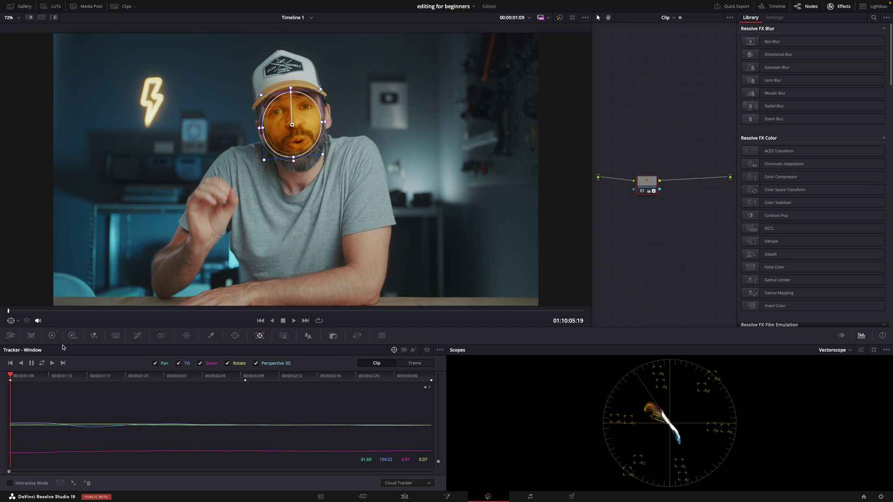
Step: Scrub back and forth through the clip to confirm the face window stays on the face
drag(12, 377, 78, 378)
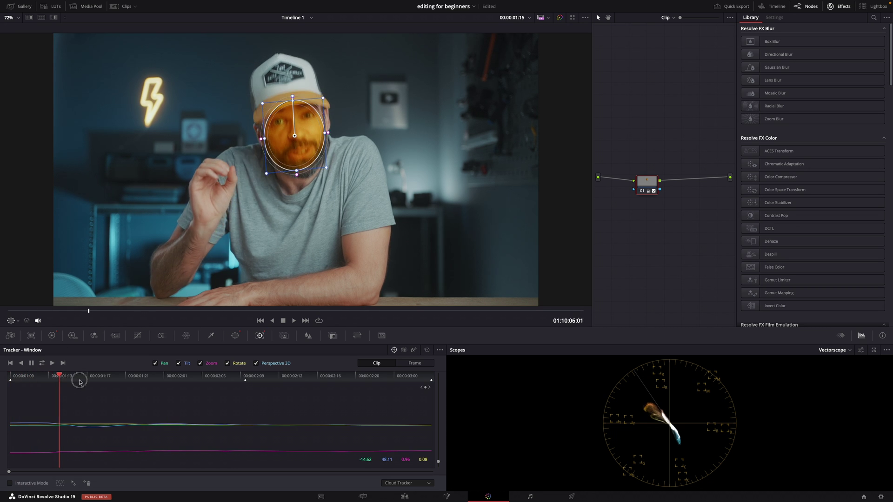
drag(263, 398, 325, 403)
click(145, 376)
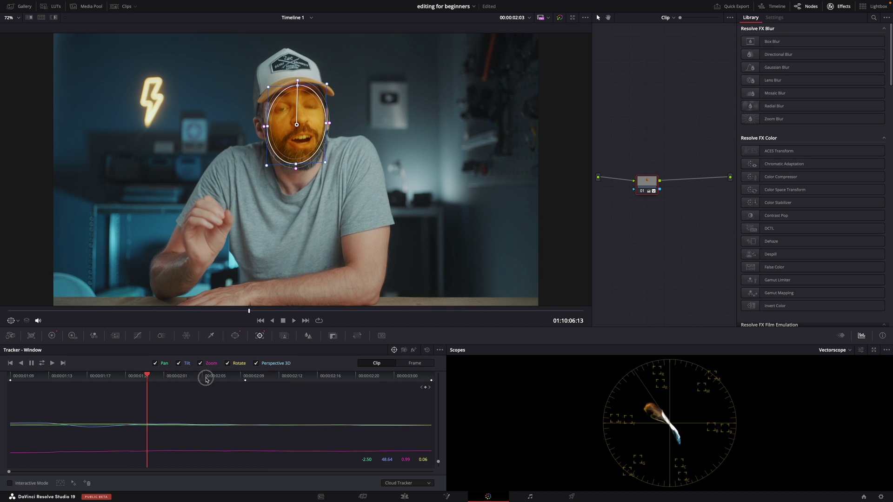
drag(205, 377, 84, 386)
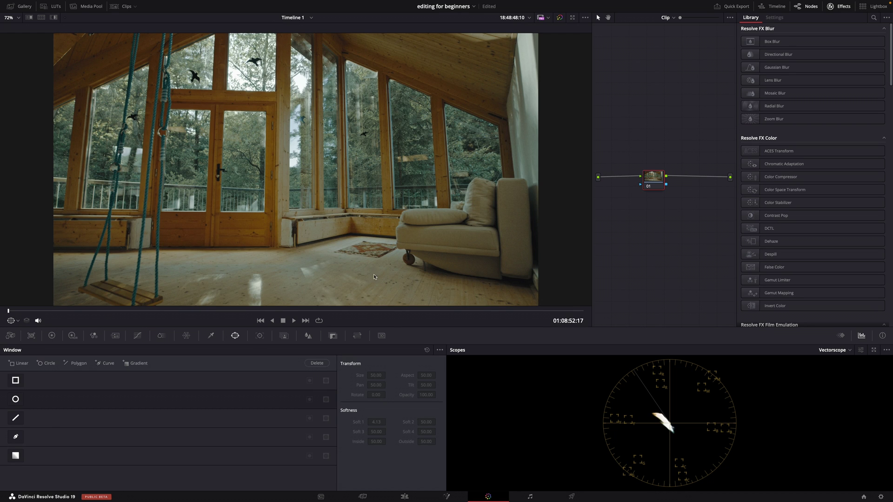
Step: Draw a curve window around the sunroom armchair and play the clip twice to check the mask
click(18, 437)
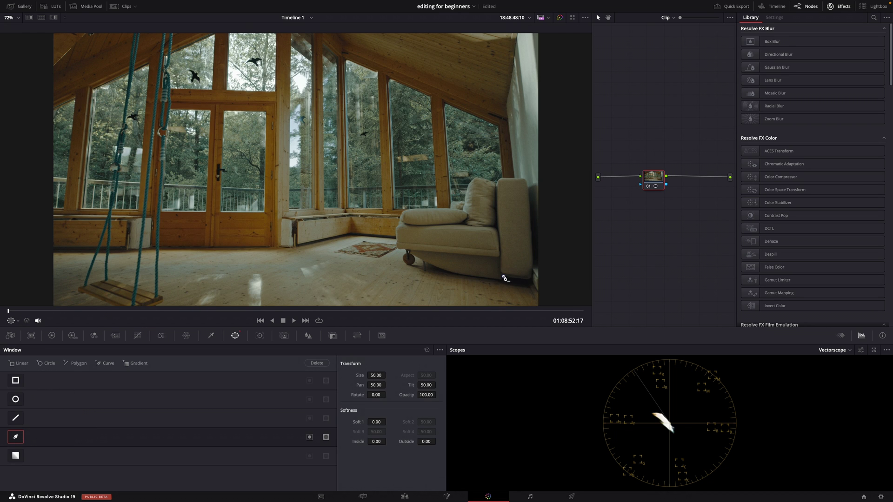
click(504, 276)
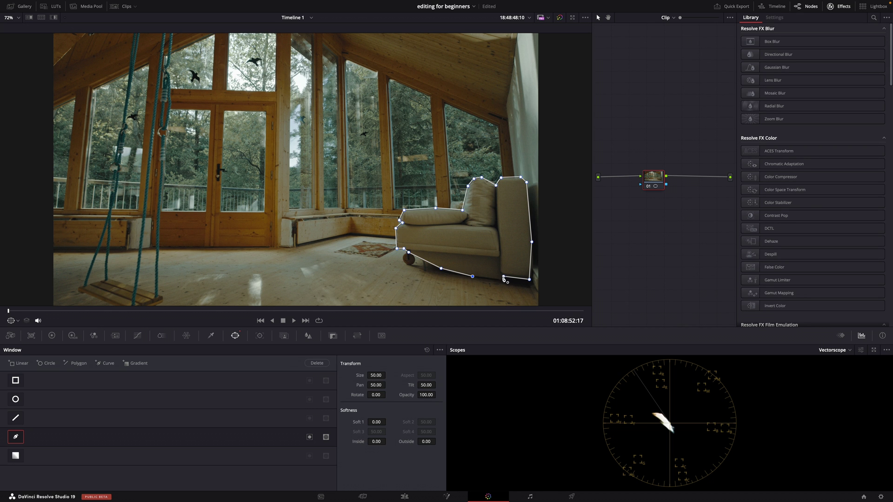
key(space)
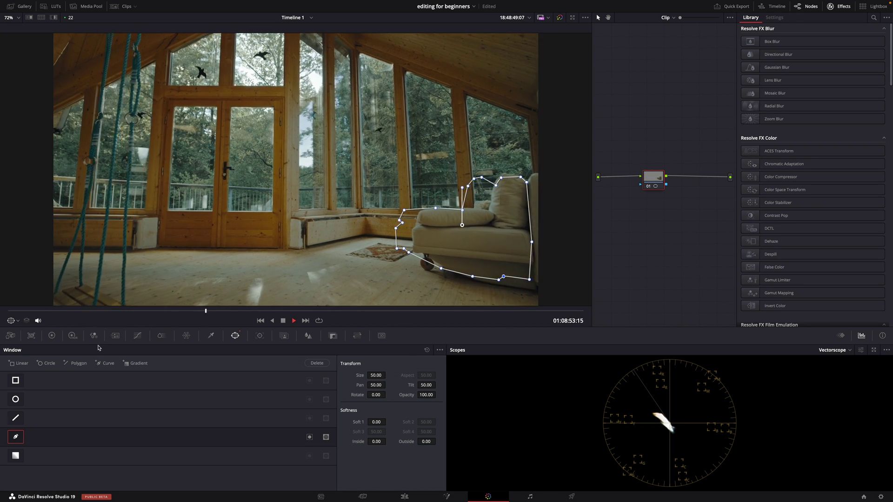
drag(395, 314, 8, 313)
key(space)
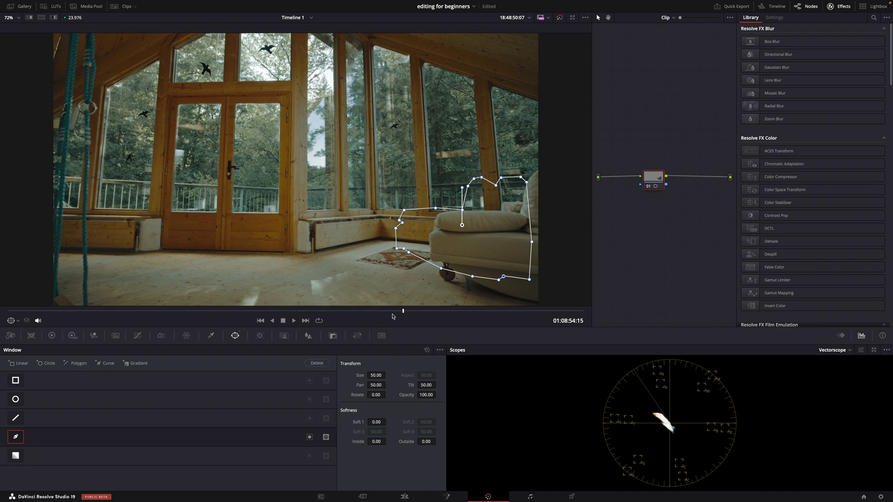
drag(398, 310, 85, 316)
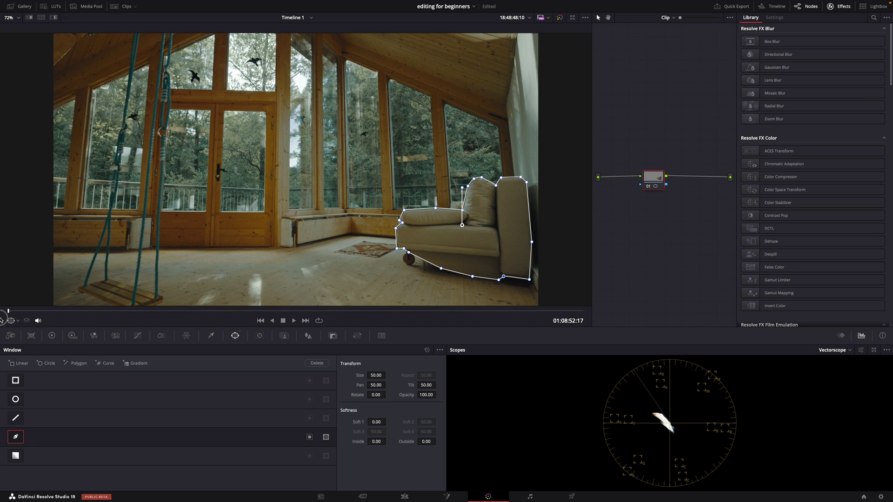
click(259, 336)
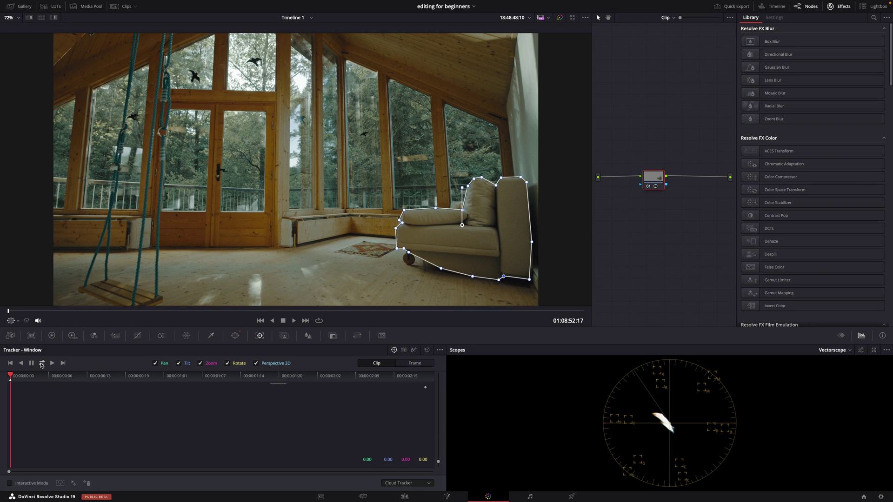
Step: Track the sofa window forward and backward through the whole clip
click(42, 364)
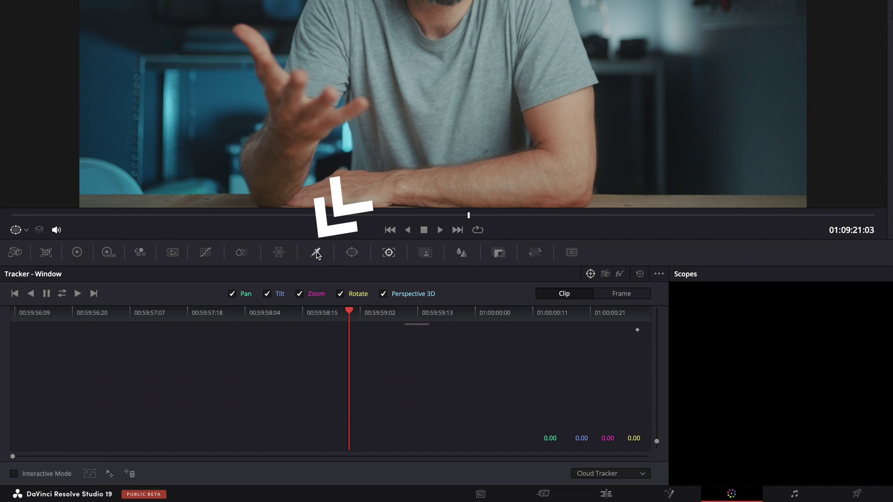
click(317, 253)
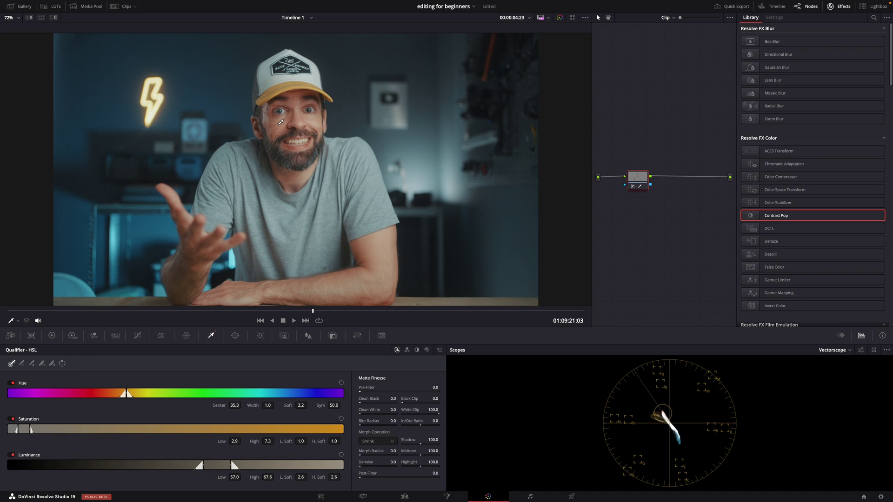
Step: Show the skin-tone qualifier as a highlight matte with everything else greyed out
key(shift+h)
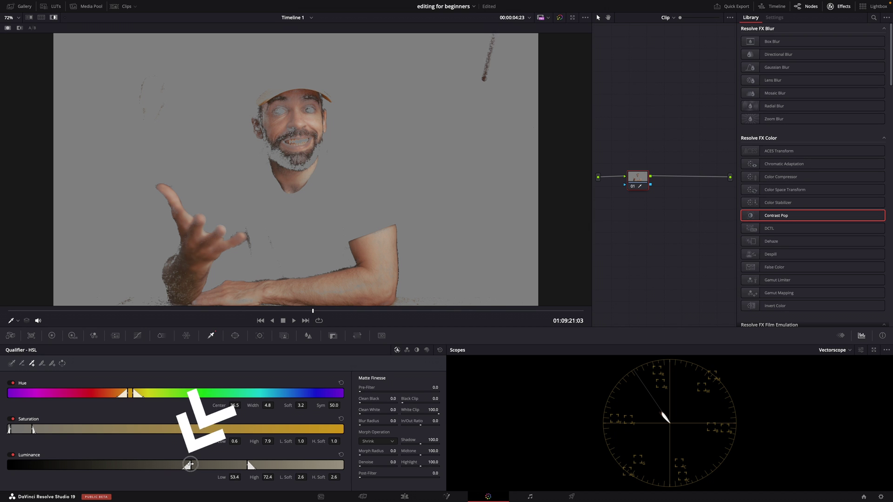
Step: Raise the skin matte's Luminance Low limit to about 57
drag(190, 464, 205, 465)
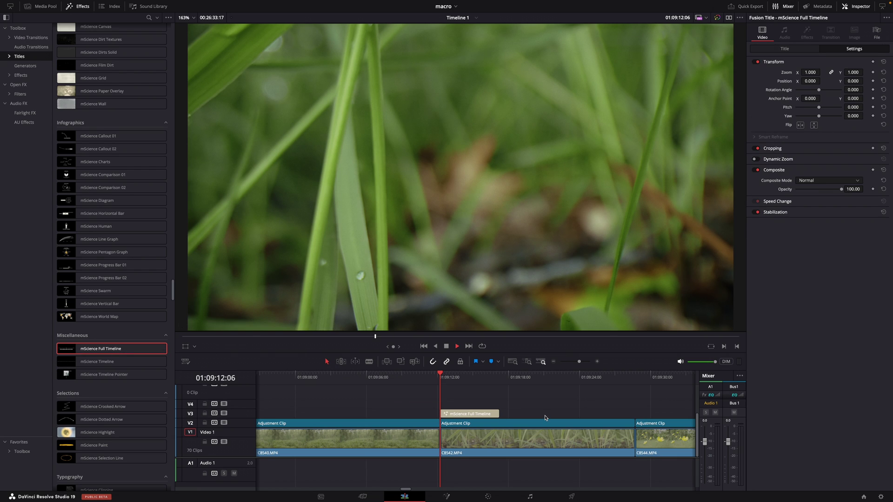
Step: Play the mScience Full Timeline title so GROUNDBREAKING DISCOVERY animates over the grass clip
key(space)
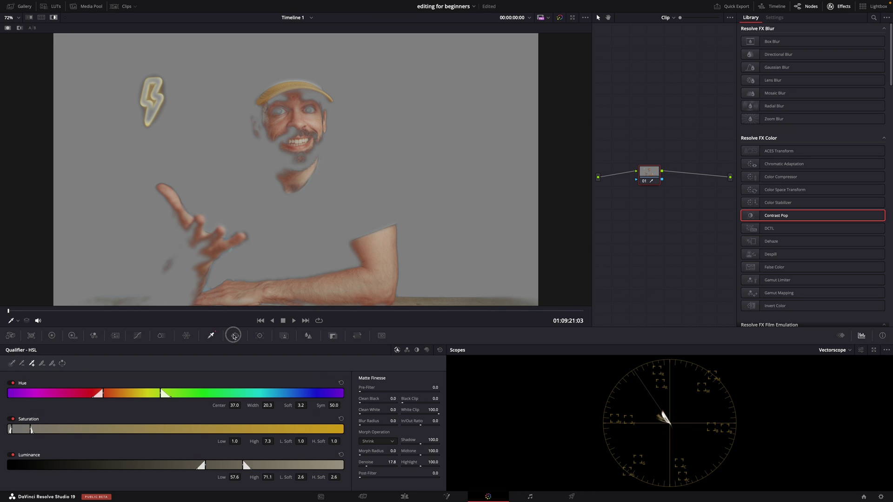
Step: Bring up the Window palette for the man-in-cap clip
click(235, 336)
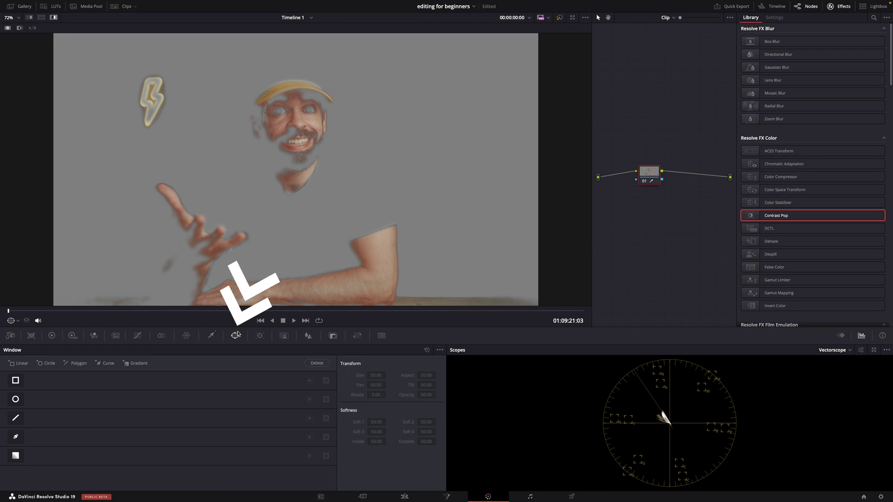
Step: Place a circle window over the presenter's face and track it forward and backward
click(16, 400)
drag(297, 170, 287, 135)
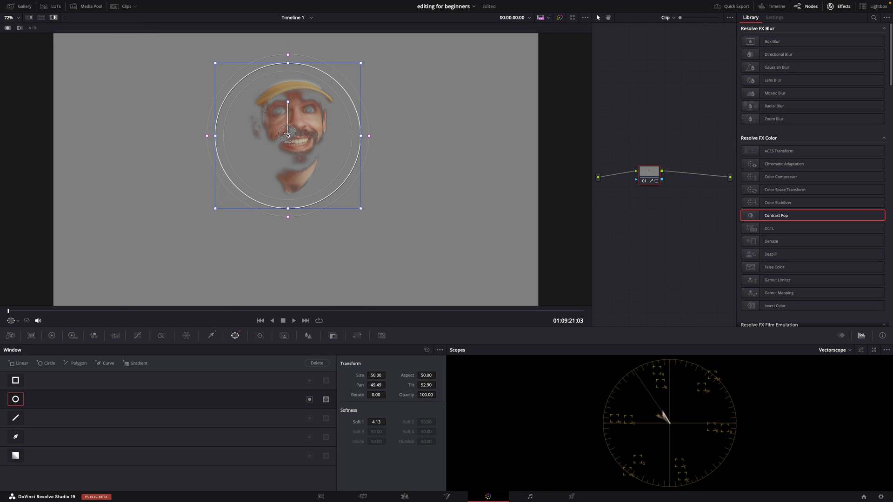
click(260, 335)
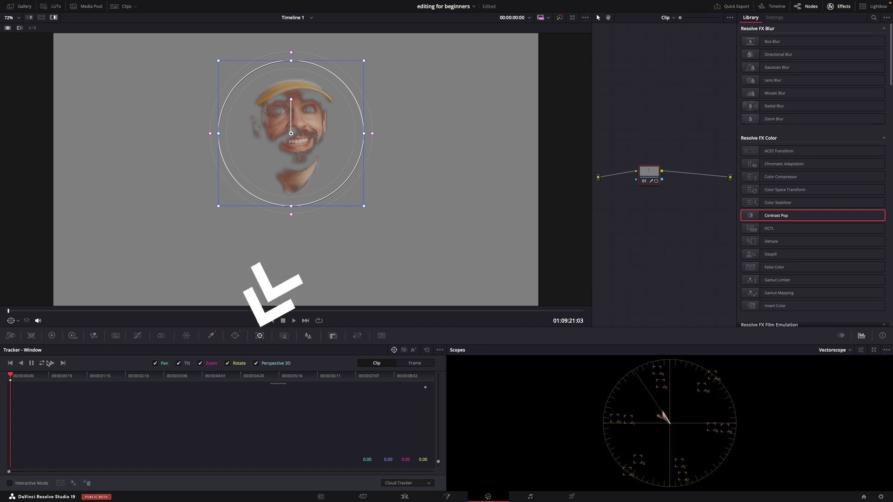
click(42, 363)
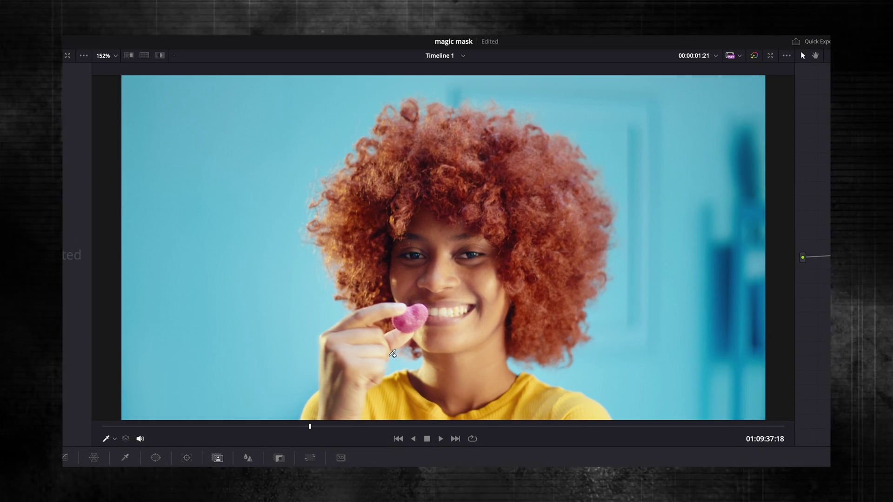
Step: Paint a Magic Mask stroke over the woman and her shirt, then track it through the clip
mouse_move(348, 330)
mouse_down()
mouse_move(368, 409)
mouse_move(433, 326)
mouse_move(375, 207)
mouse_move(494, 165)
mouse_move(482, 367)
mouse_move(565, 403)
mouse_up()
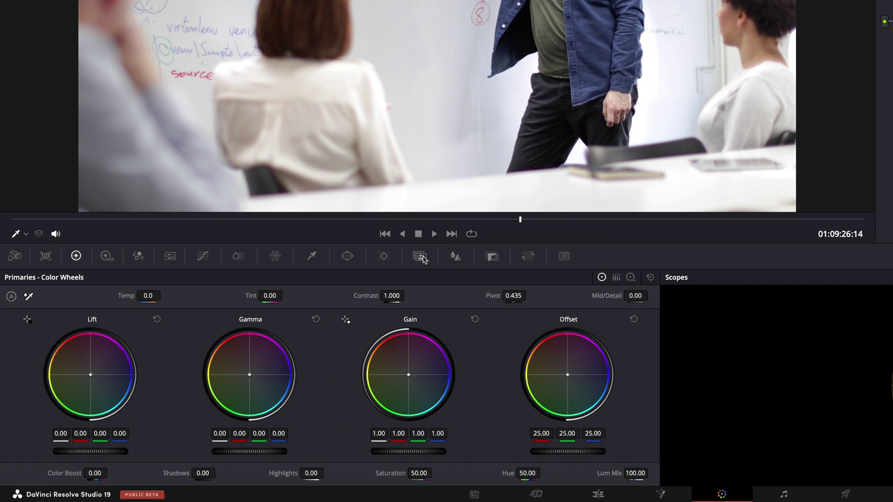
click(285, 336)
drag(610, 100, 588, 8)
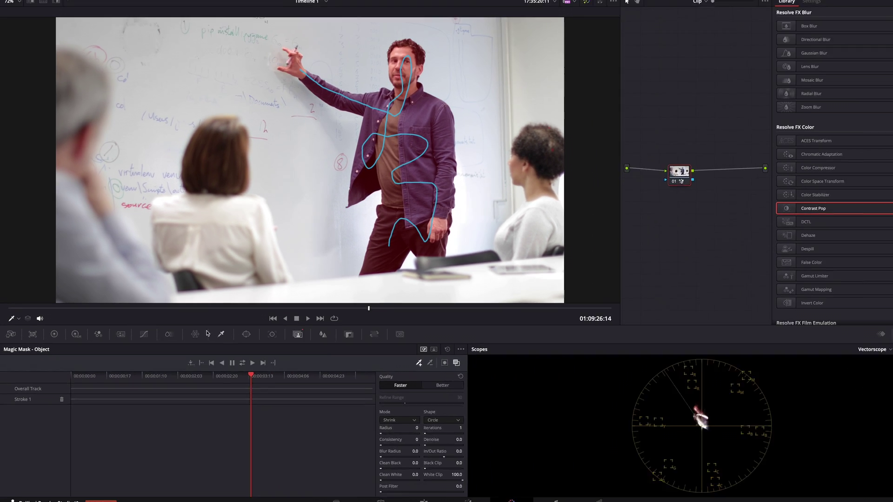
click(342, 362)
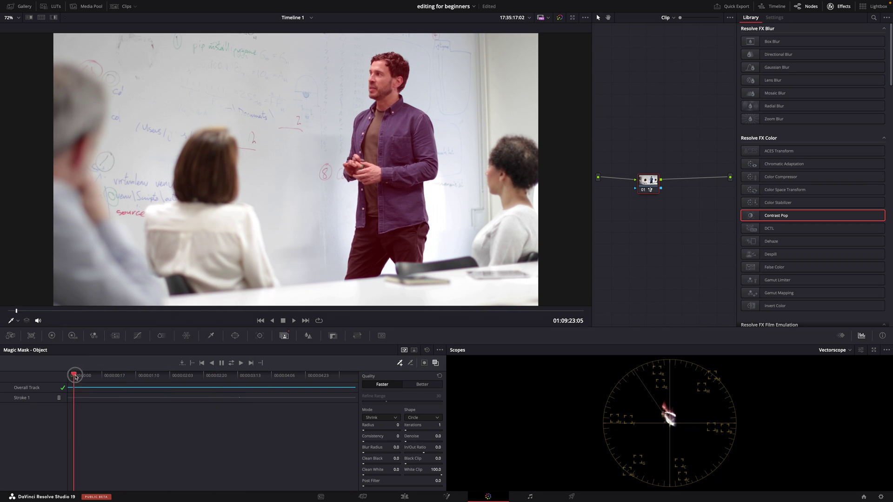
Step: Check the tracked mask, lift the luma curve to brighten midtones, and add a circle window over the presenter
drag(75, 377, 111, 378)
click(137, 335)
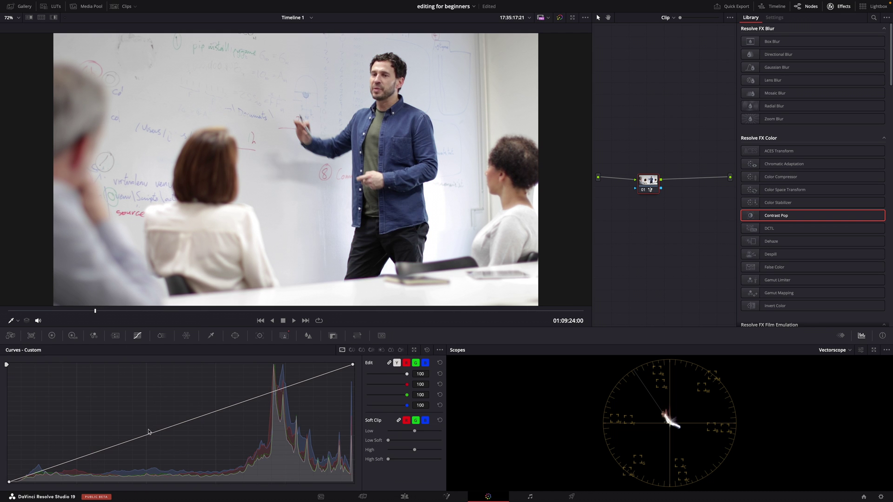
mouse_move(143, 437)
mouse_down()
mouse_move(108, 405)
mouse_move(127, 436)
mouse_up()
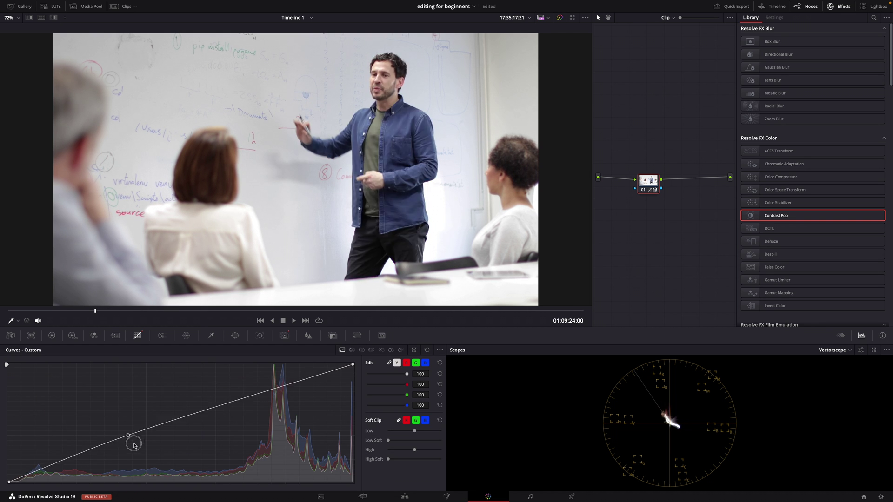
drag(106, 405, 122, 414)
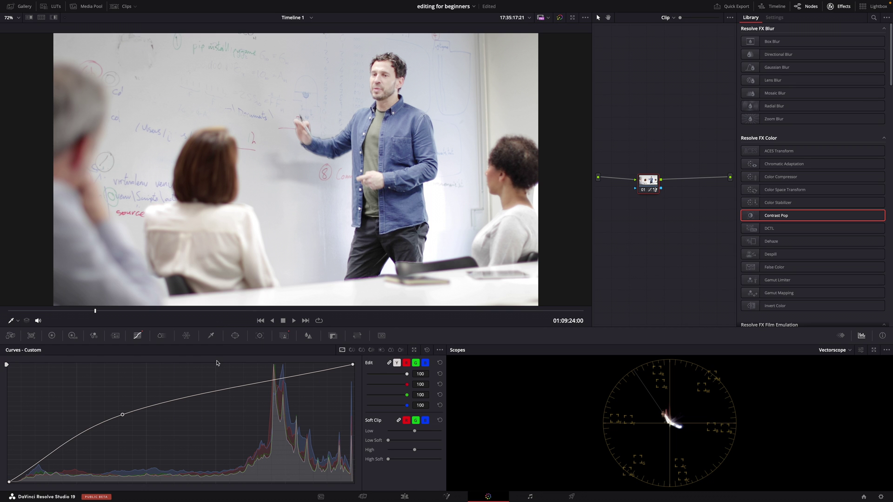
click(235, 336)
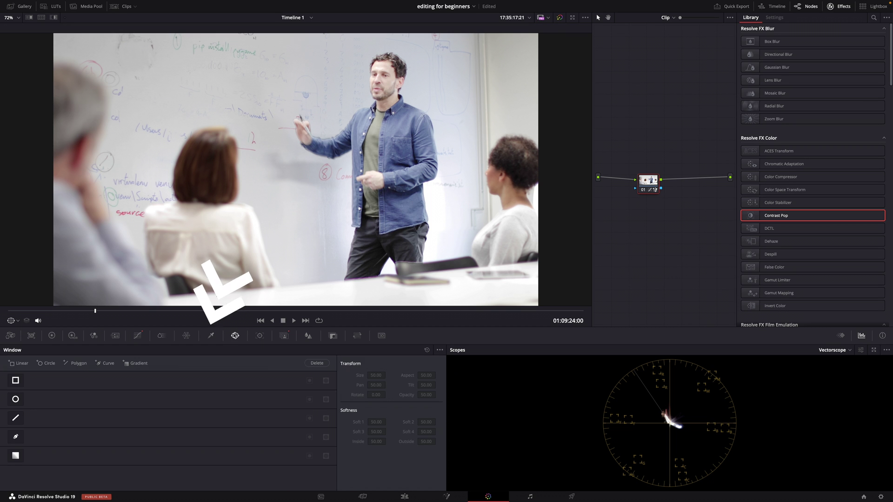
click(15, 399)
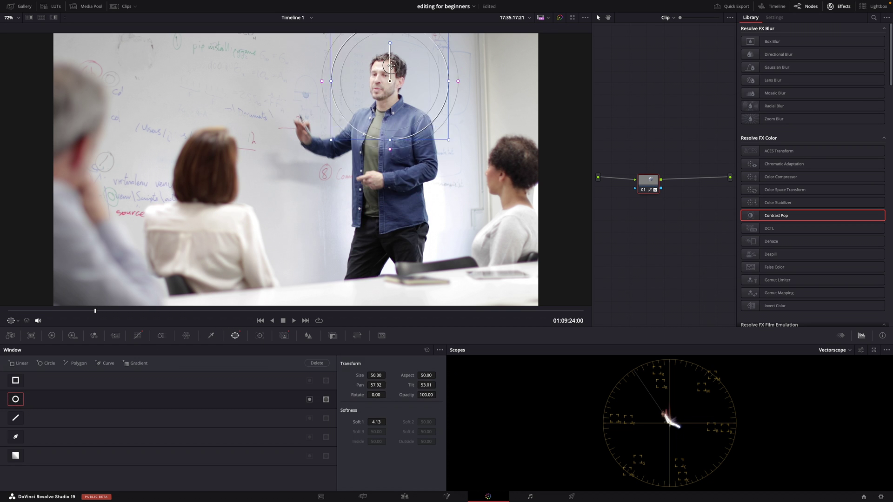